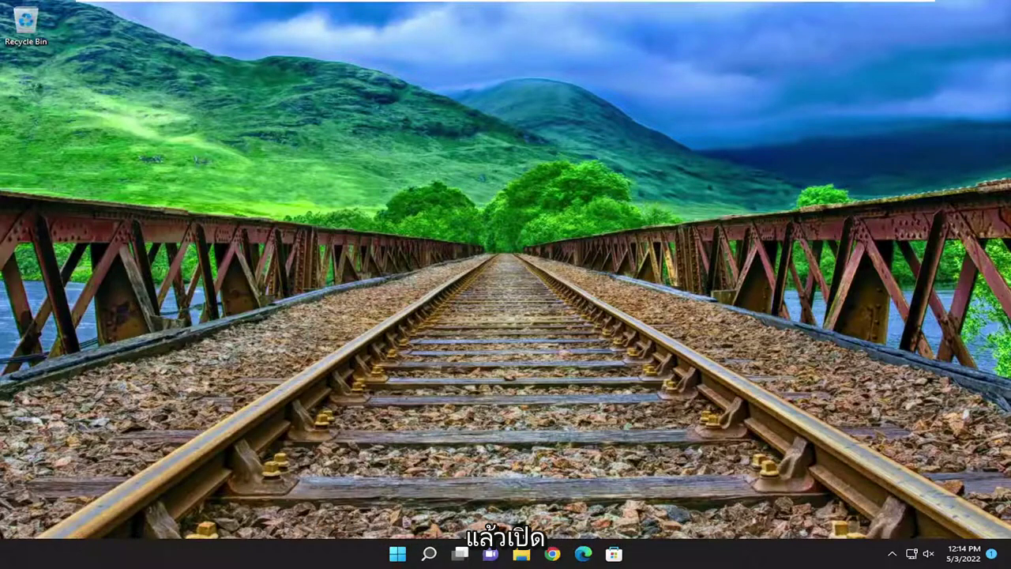
Open Proxy settings via search and toggle 'Automatically detect settings' off, then back on.
click(428, 553)
text(p)
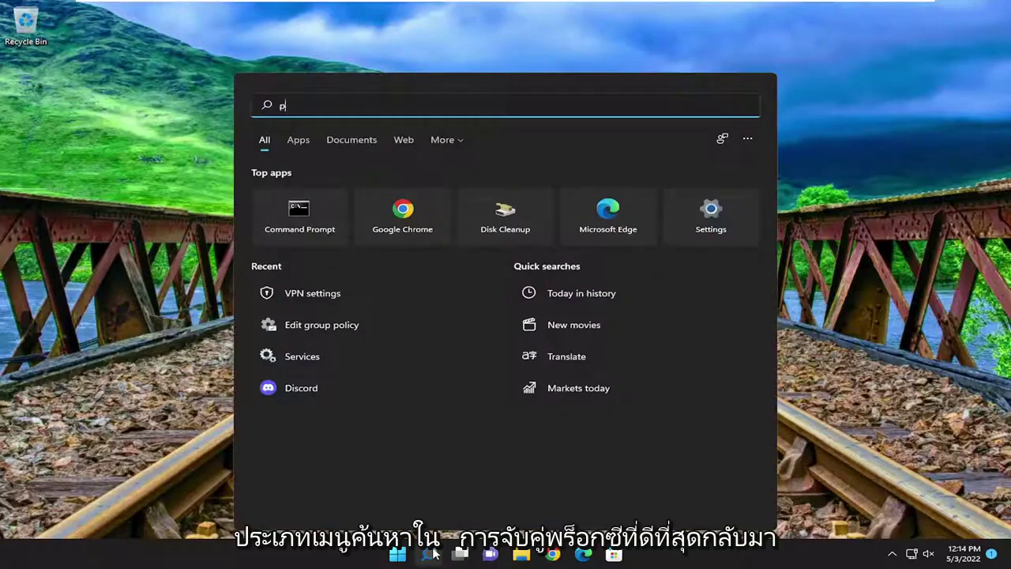
text(roxy)
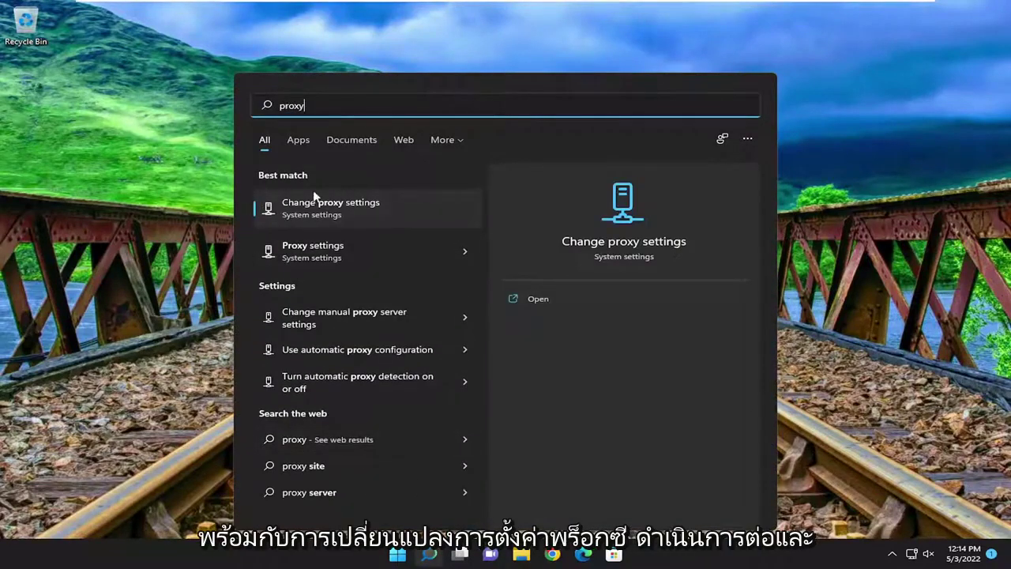
click(326, 208)
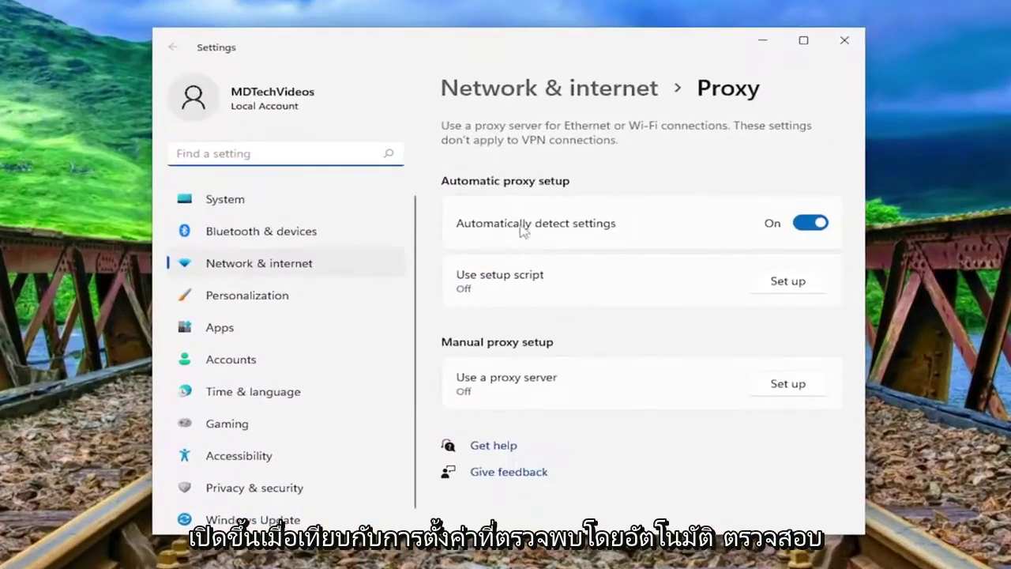
click(808, 225)
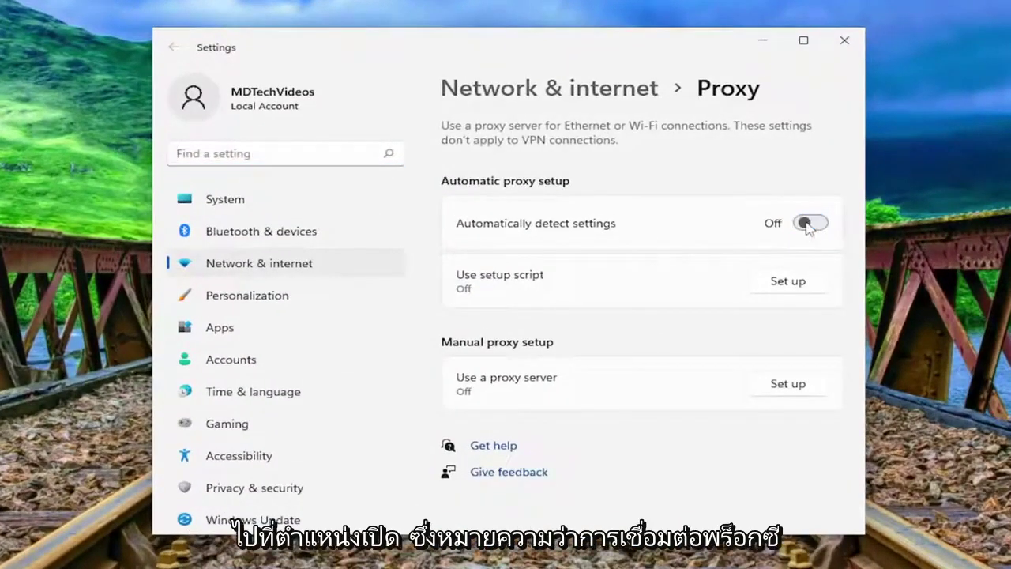
click(807, 225)
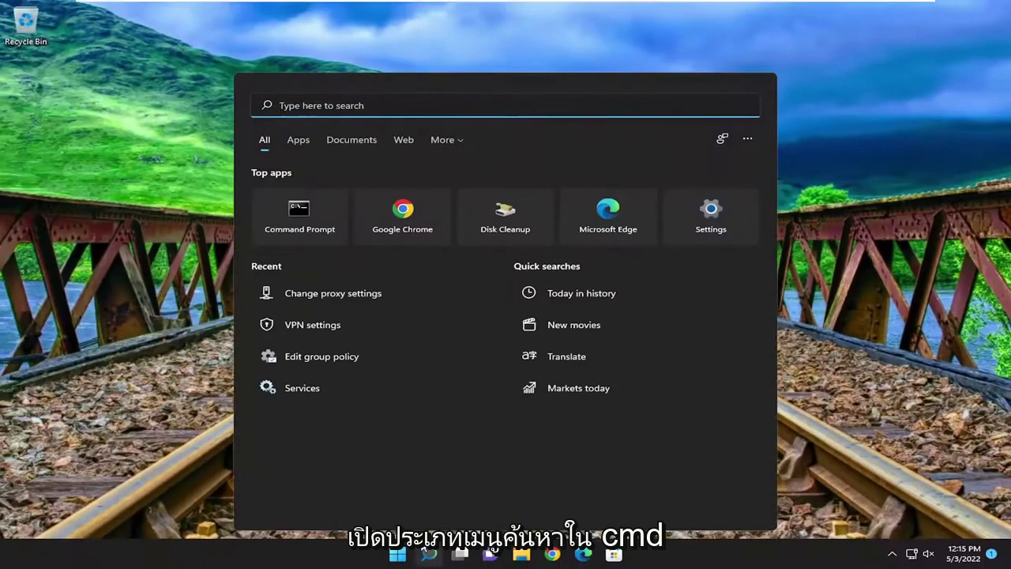
Launch Command Prompt from the 'cmd' search result as administrator, approving the UAC prompt.
text(cmd)
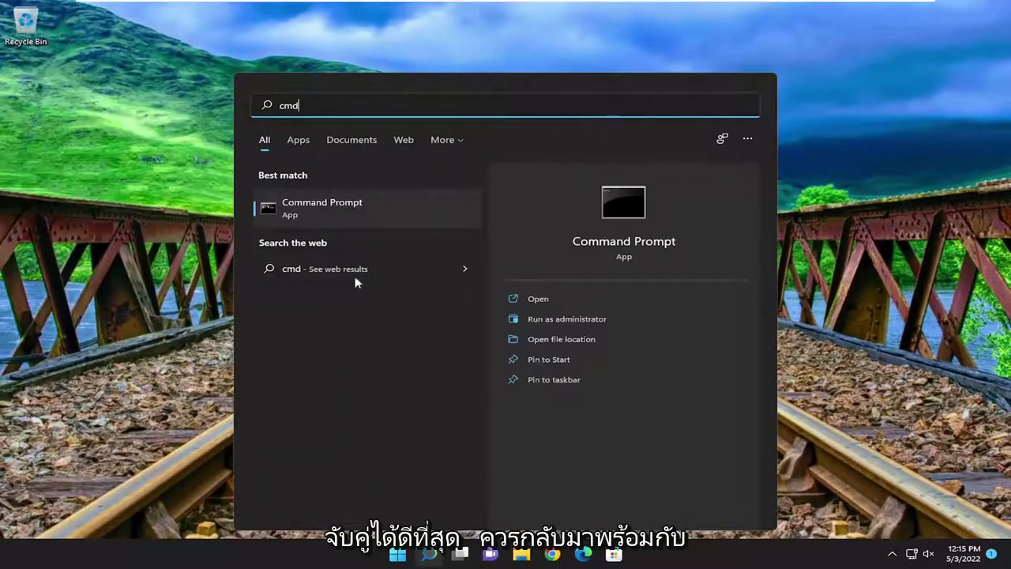
right_click(320, 208)
click(378, 220)
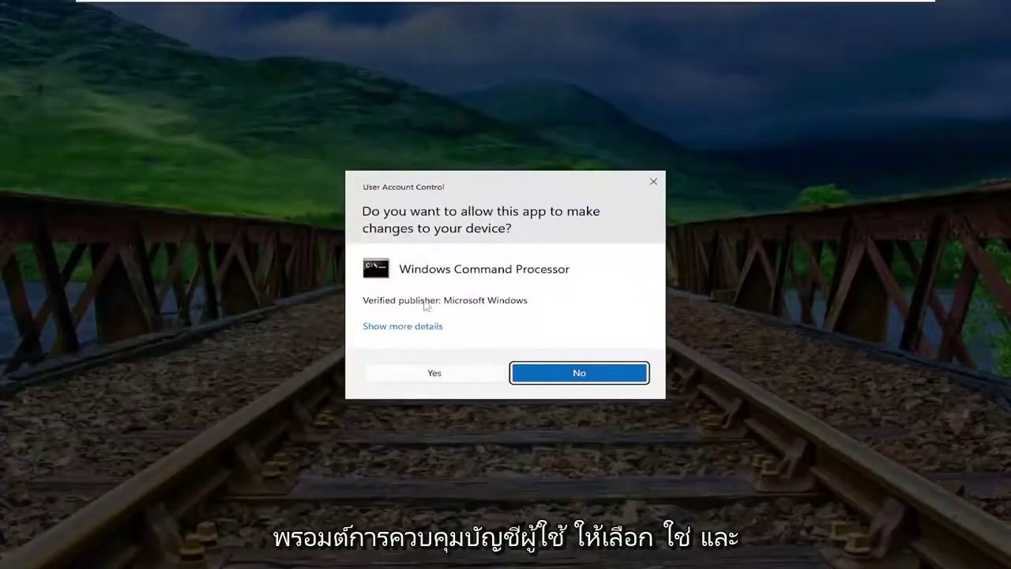
click(424, 374)
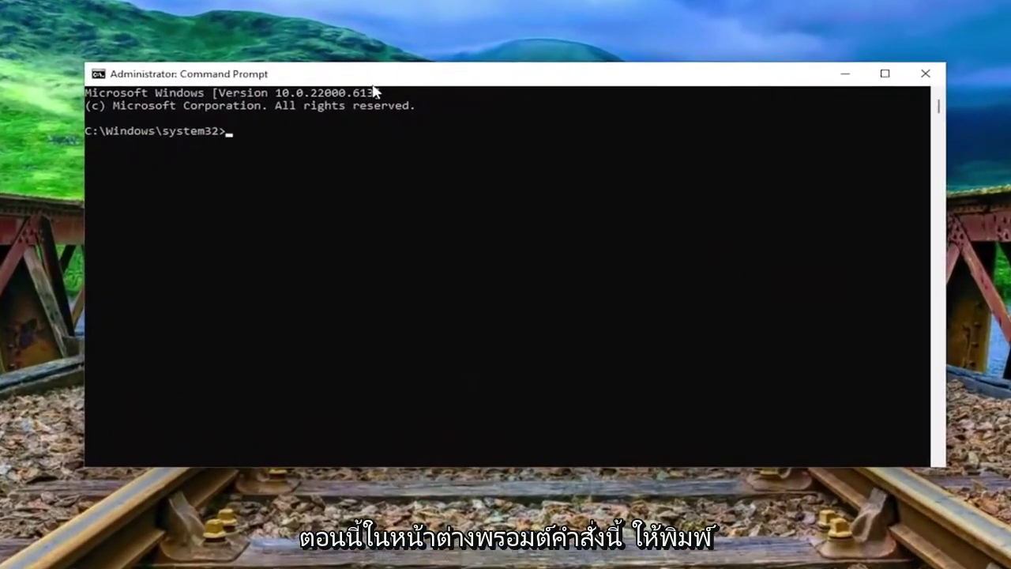
Run 'ipconfig /flushdns' and then 'netsh winsock reset' in the admin Command Prompt.
text(ipconfig)
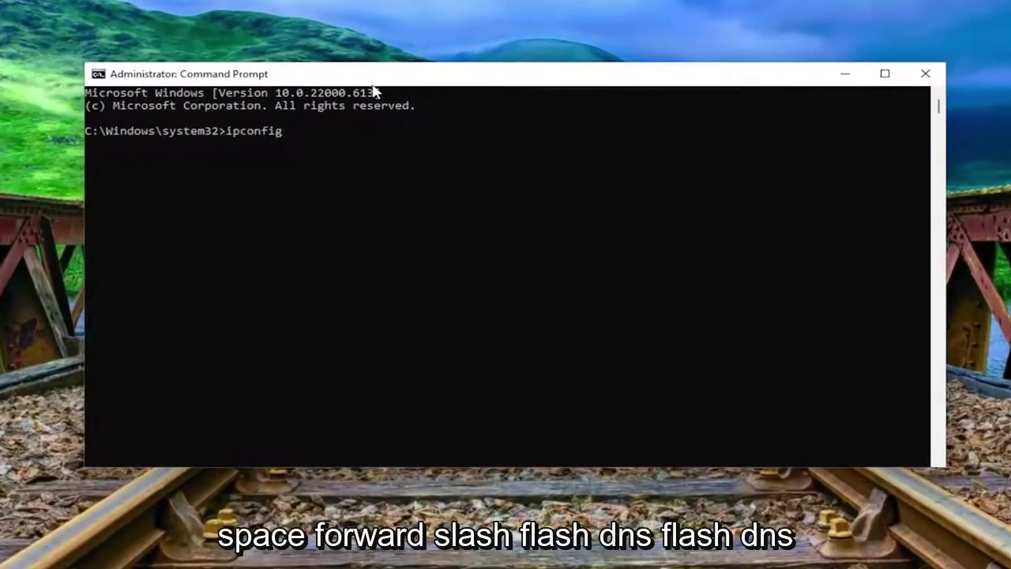
text( /flushdns)
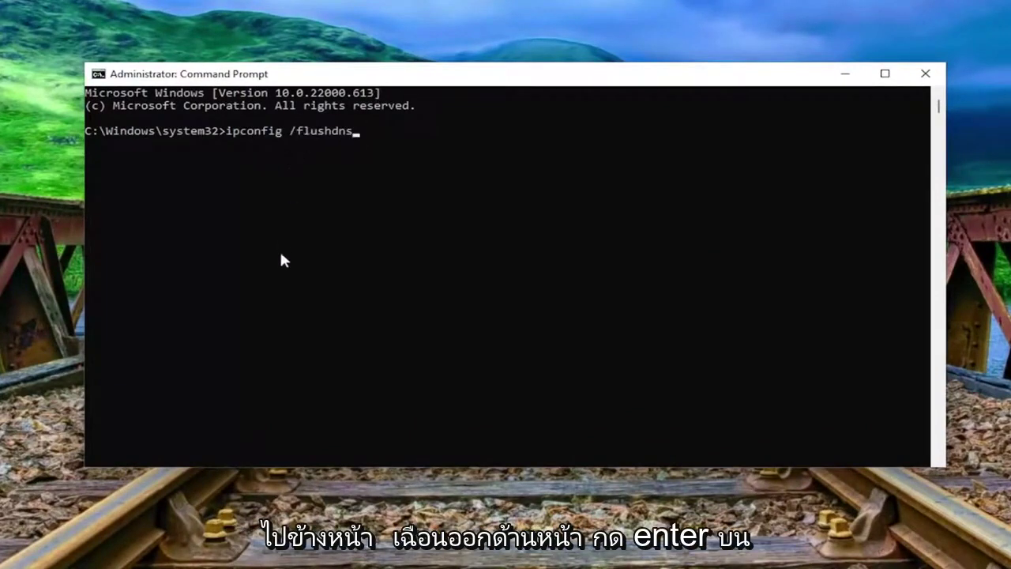
key(Return)
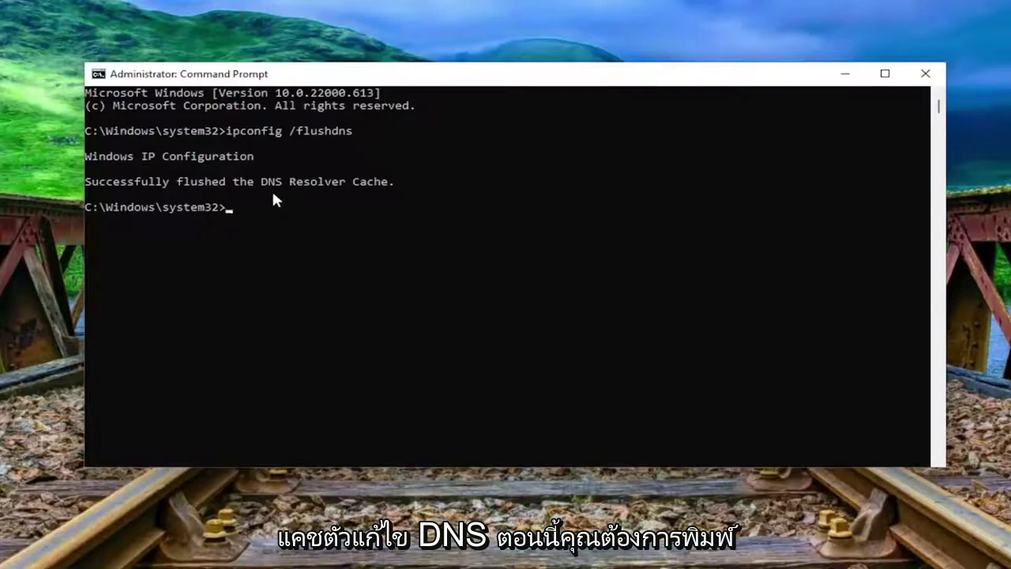
text(netsh w)
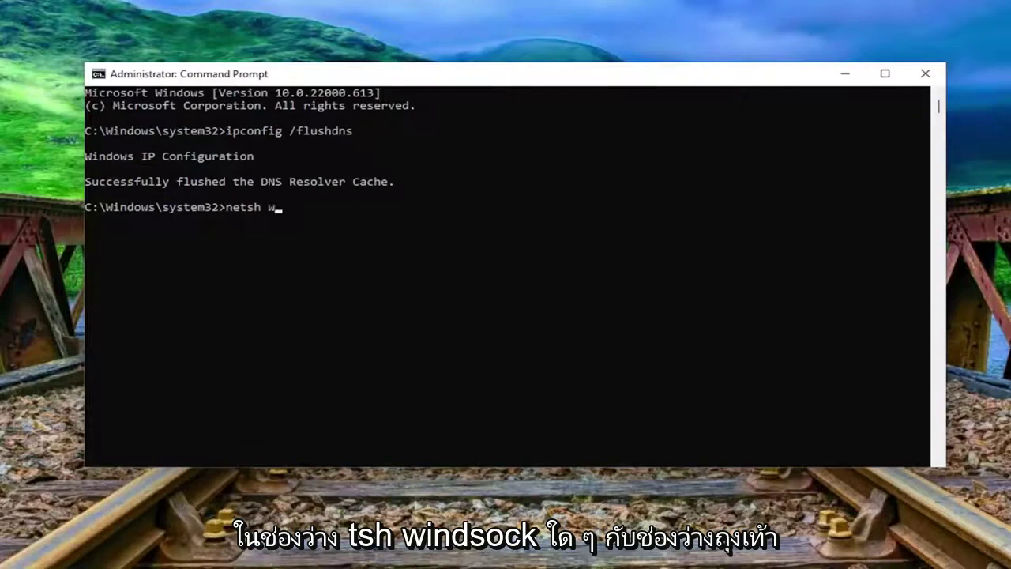
text(insock r)
text(eset)
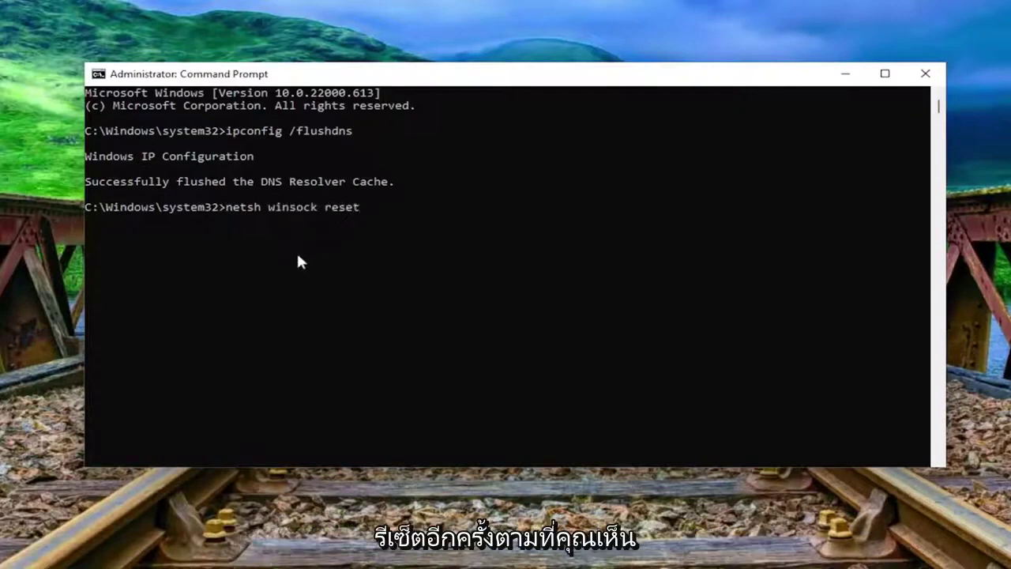
key(Return)
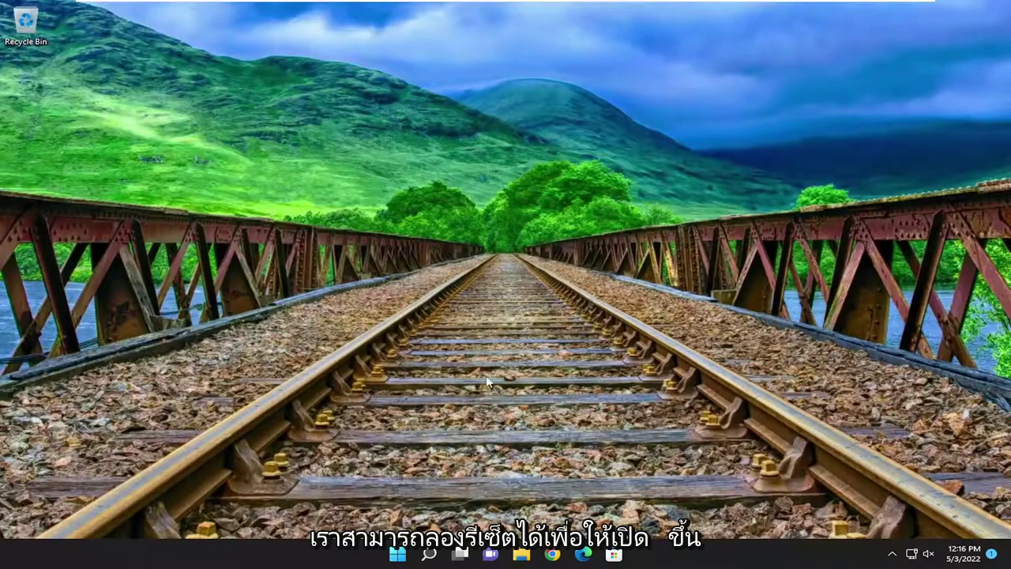
Run '%localappdata%\Microsoft\OneDrive\onedrive.exe /reset' from Windows Search.
click(429, 554)
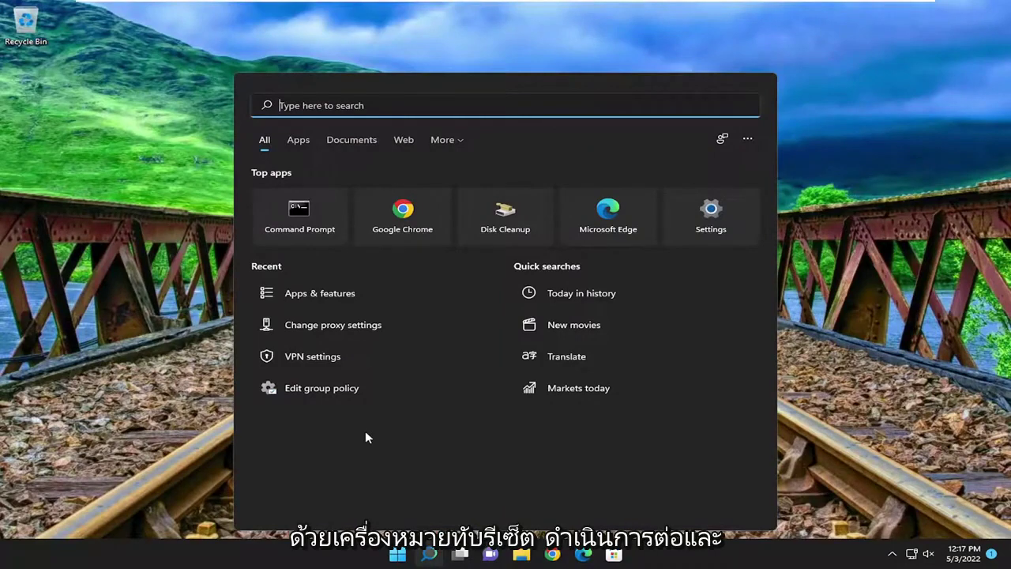
text(%localappdata%\Microsoft\OneDrive\onedrive.exe /reset)
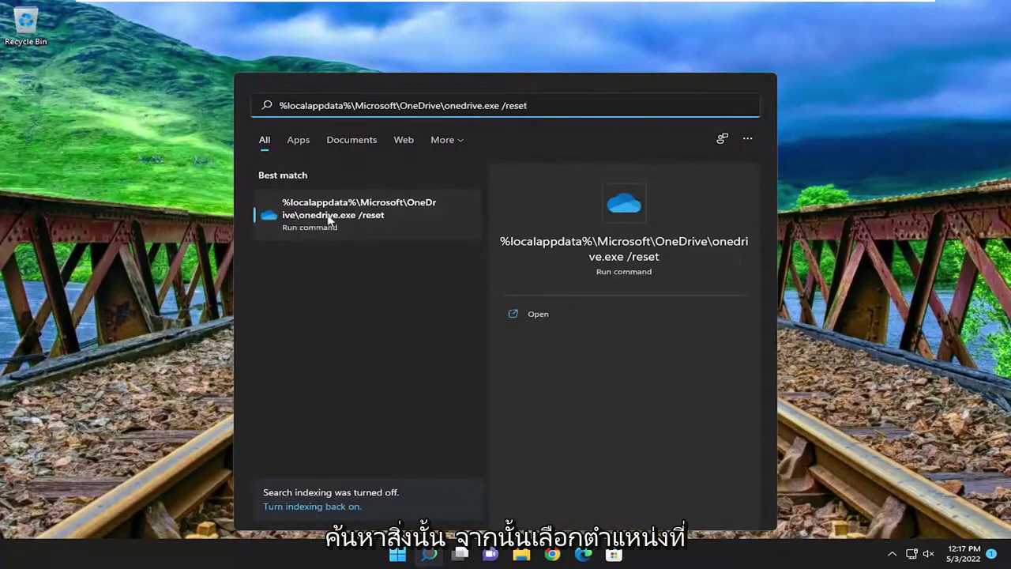
click(289, 226)
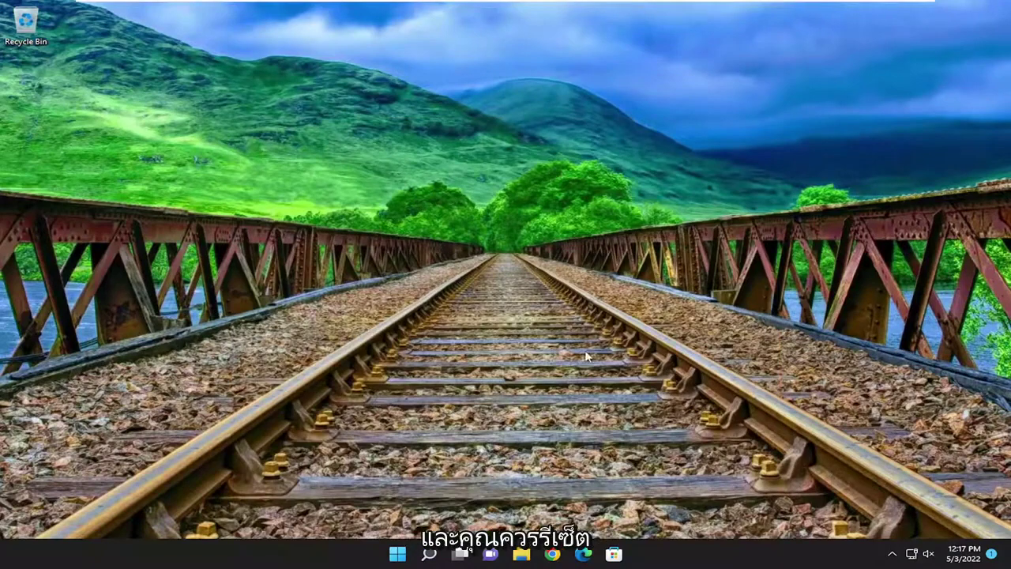
Open the OneDrive flyout from the hidden tray icons, showing it isn't connected.
click(891, 554)
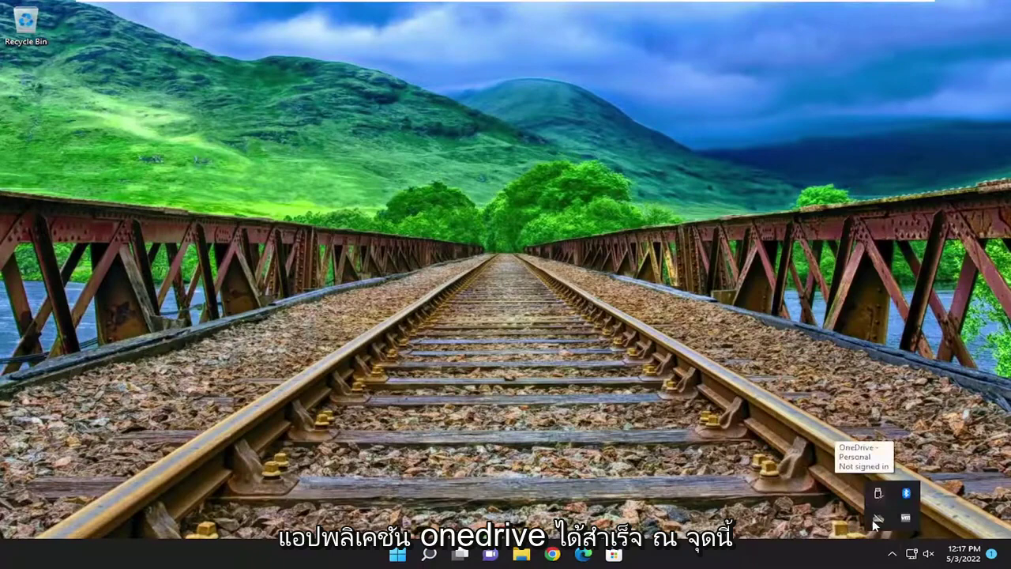
click(877, 519)
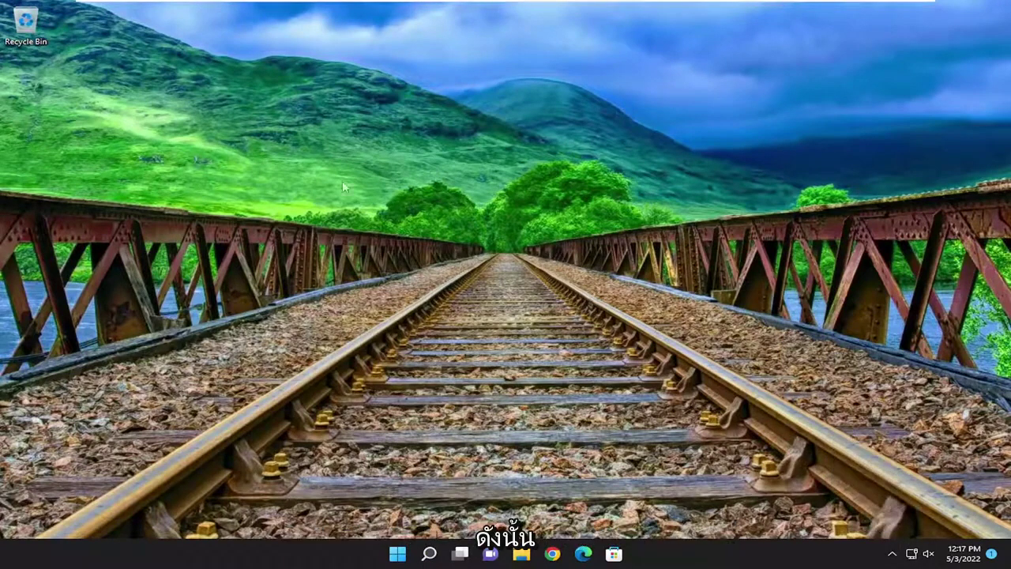
click(891, 553)
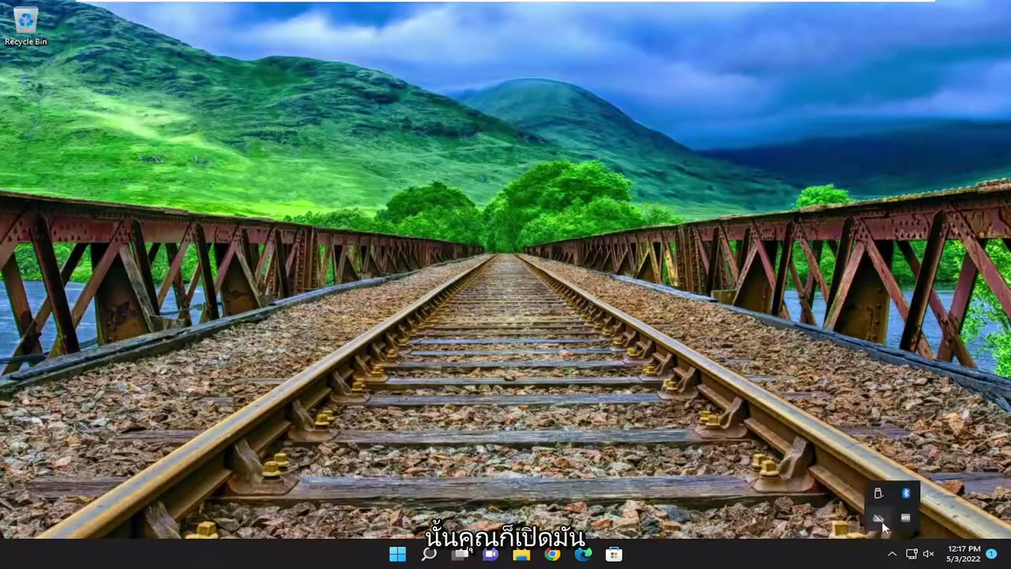
click(879, 518)
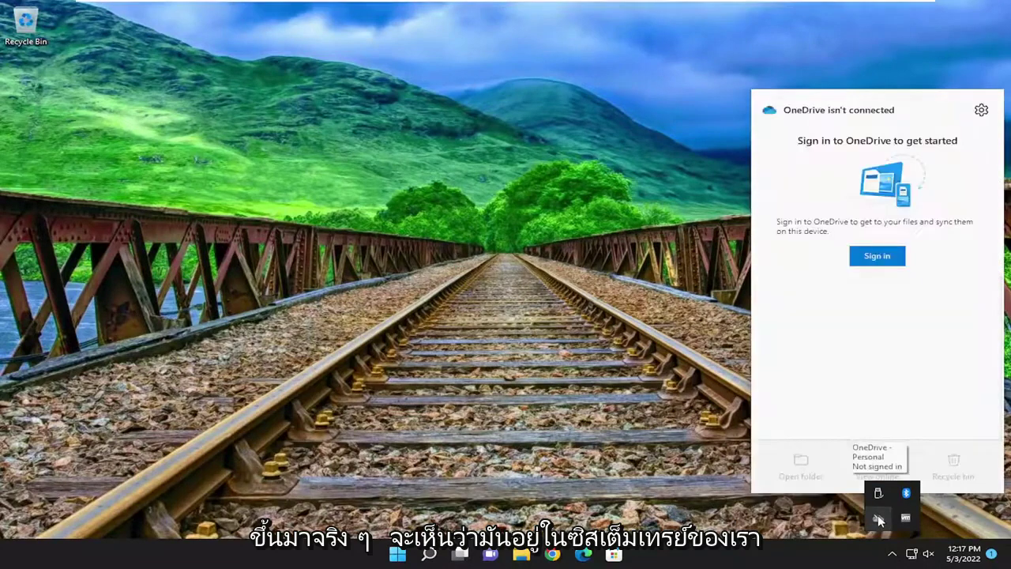